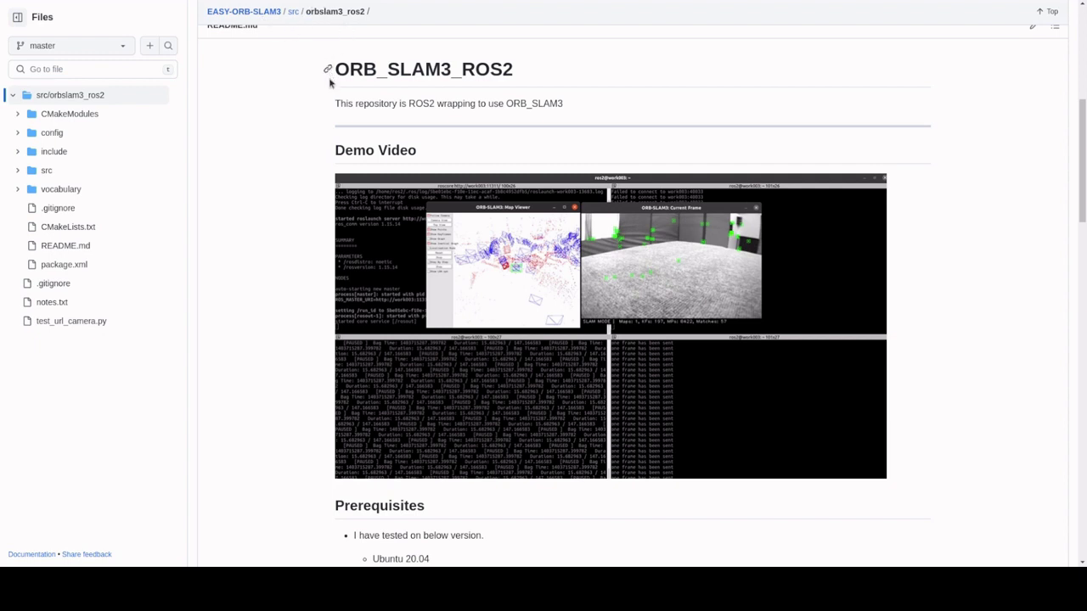
Scroll down through the orbslam3_ros2 README prerequisites in the EASY-ORB-SLAM3 repository, then back up
scroll(326, 94, down, 3)
scroll(321, 115, down, 3)
scroll(320, 116, down, 2)
scroll(318, 121, down, 1)
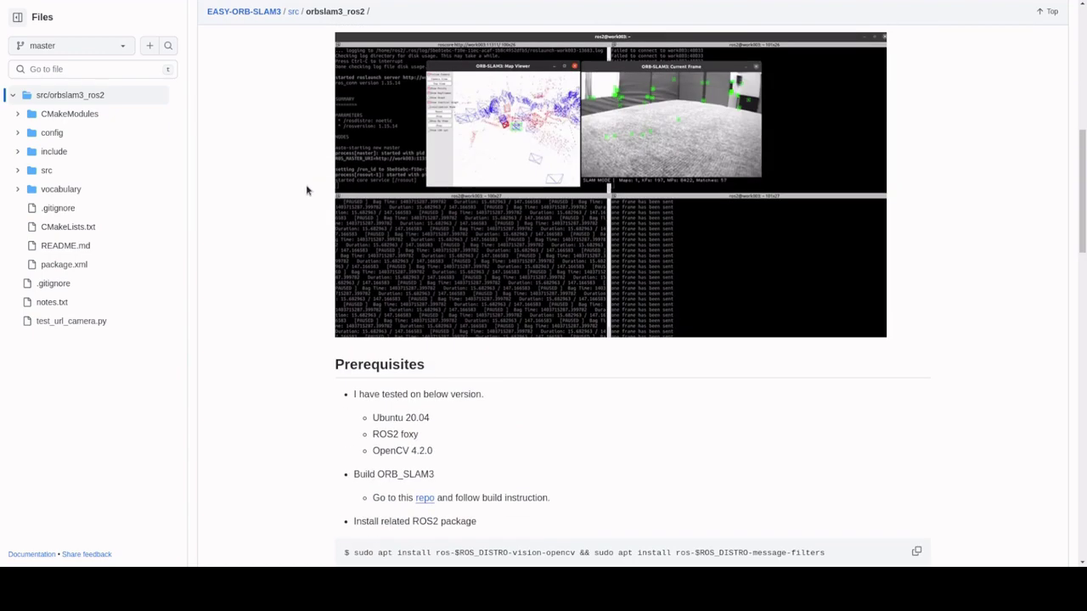
scroll(308, 170, up, 5)
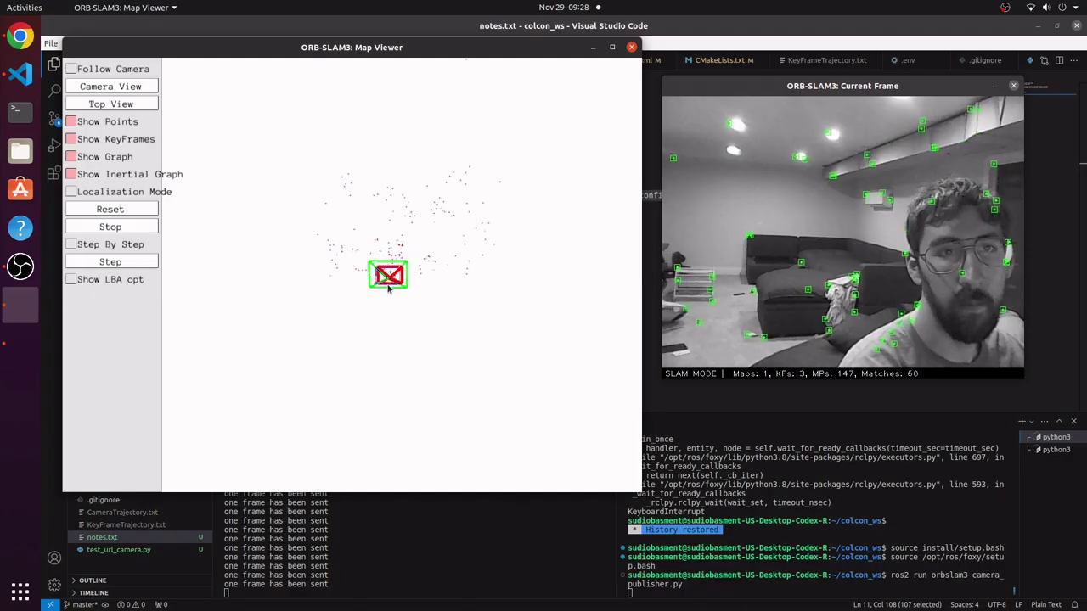
Zoom into the Map Viewer's point map to watch keyframes and trajectory grow
scroll(394, 282, up, 2)
scroll(404, 276, up, 2)
scroll(414, 267, up, 2)
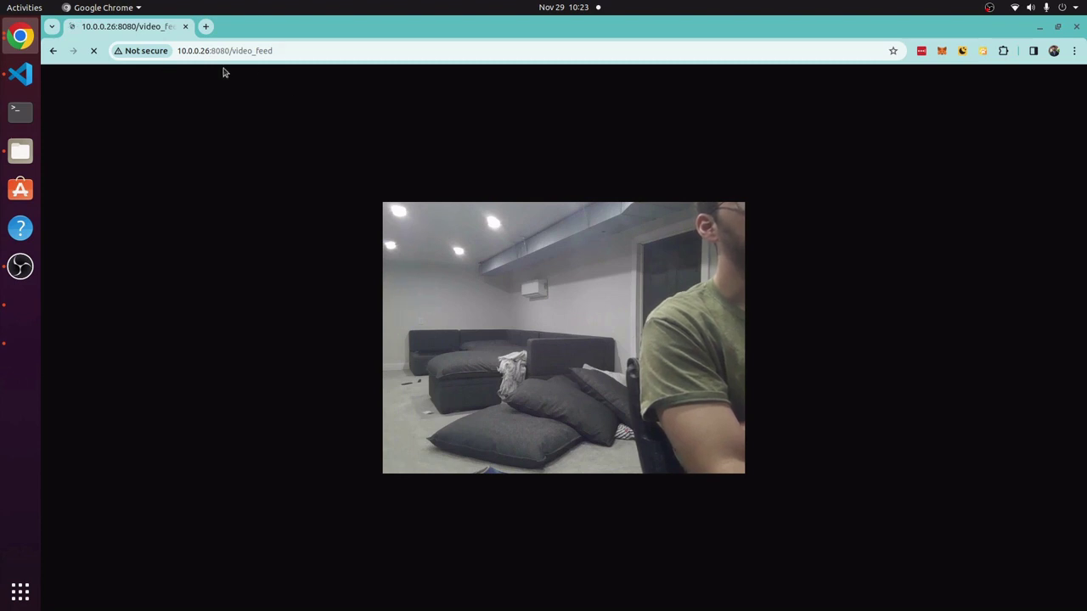
Select and deselect the stream page's web address, then close the video_feed Chrome window
click(233, 53)
click(564, 52)
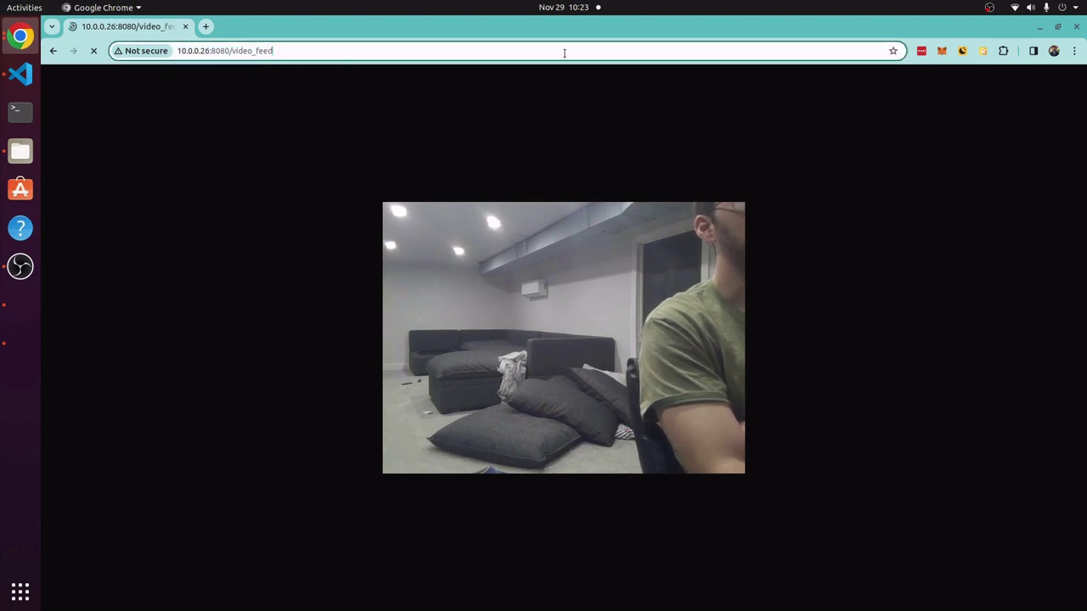
click(1078, 27)
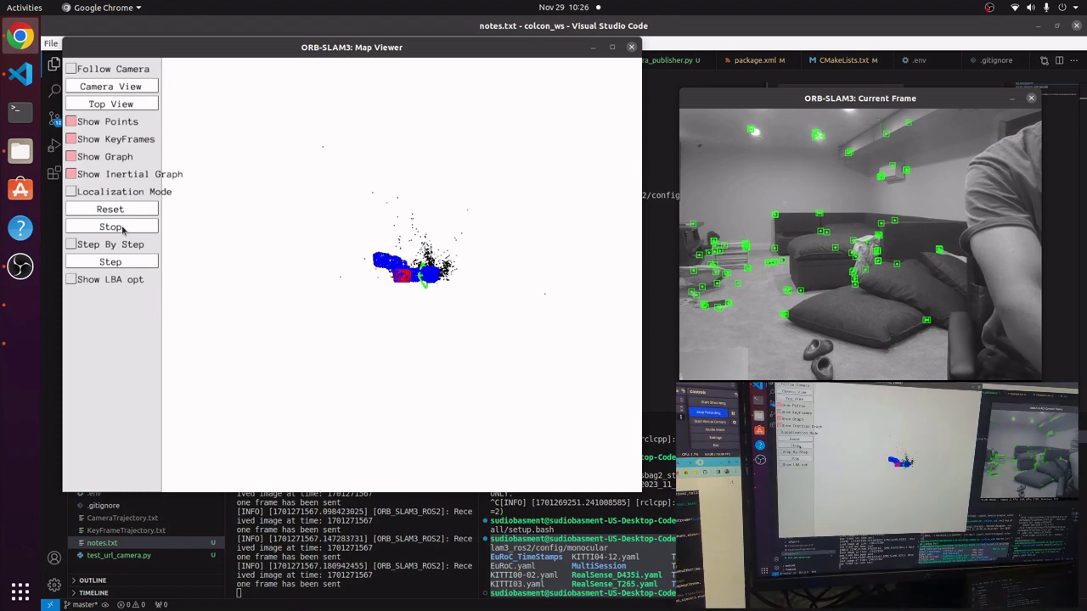
click(129, 229)
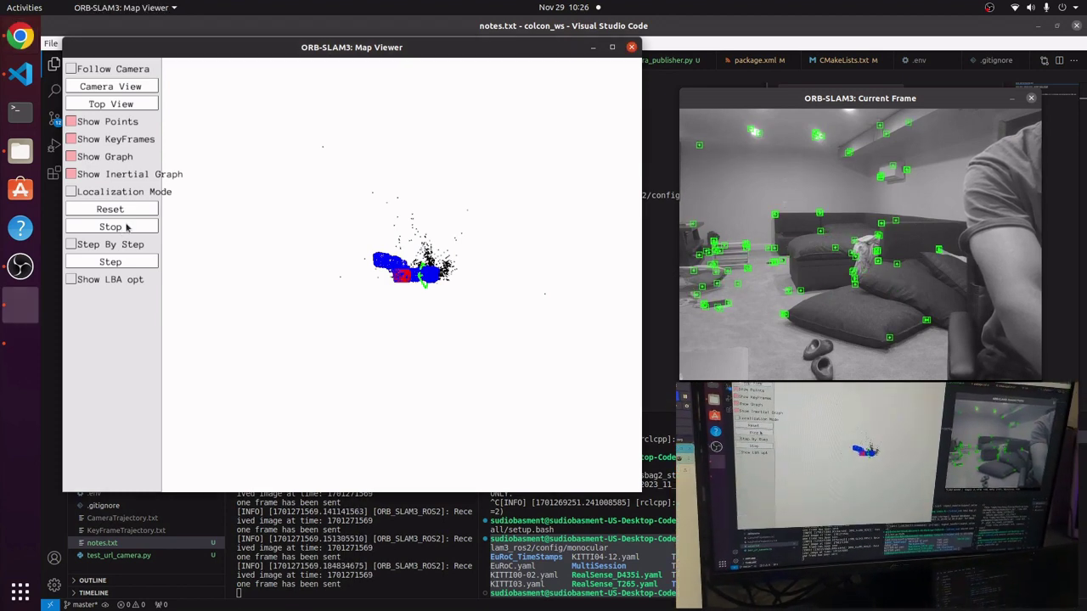